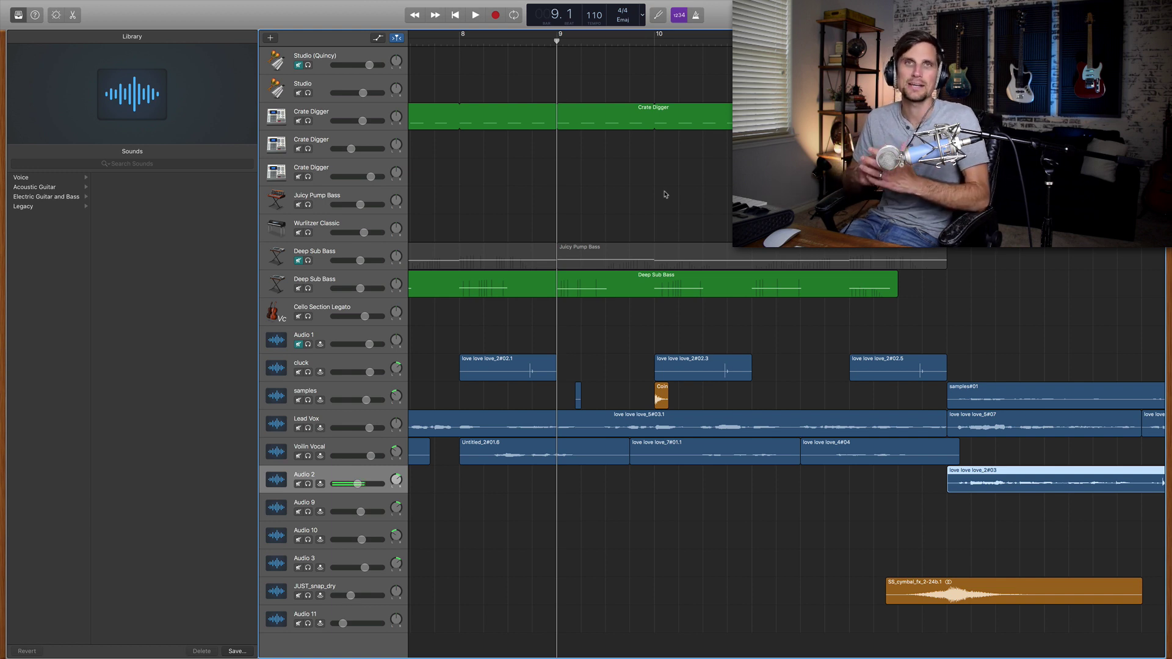
- Play the arrangement from bar 9 and stop around bar 13.1 to hear the current mix
scroll(666, 194, left, 1)
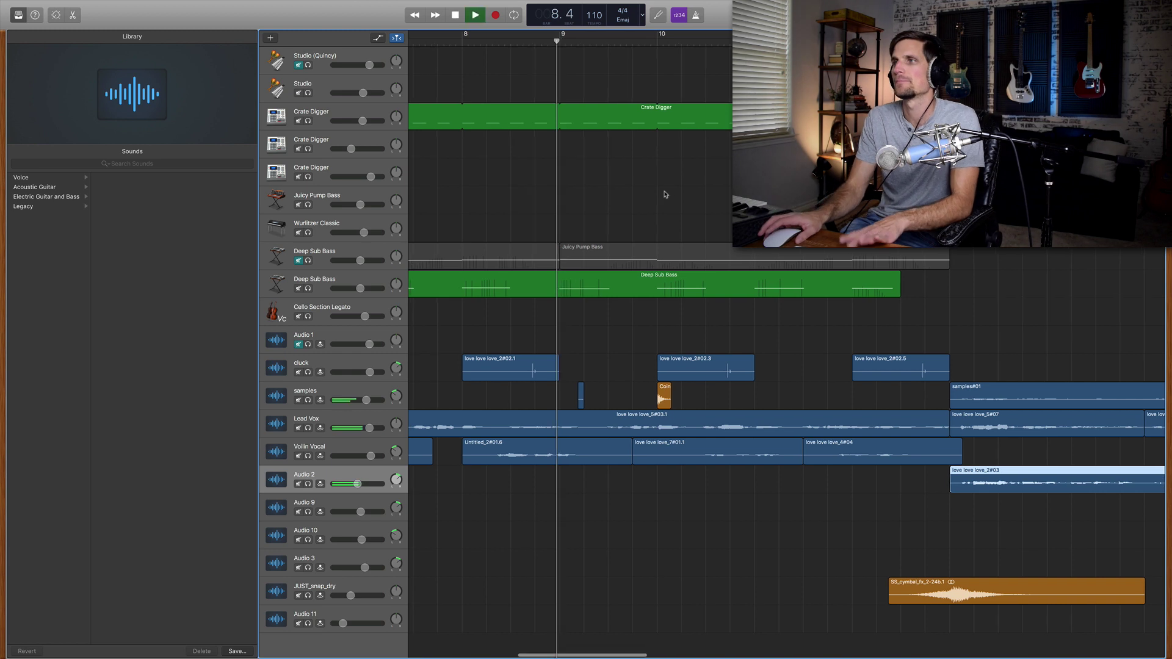
key(space)
scroll(666, 195, left, 2)
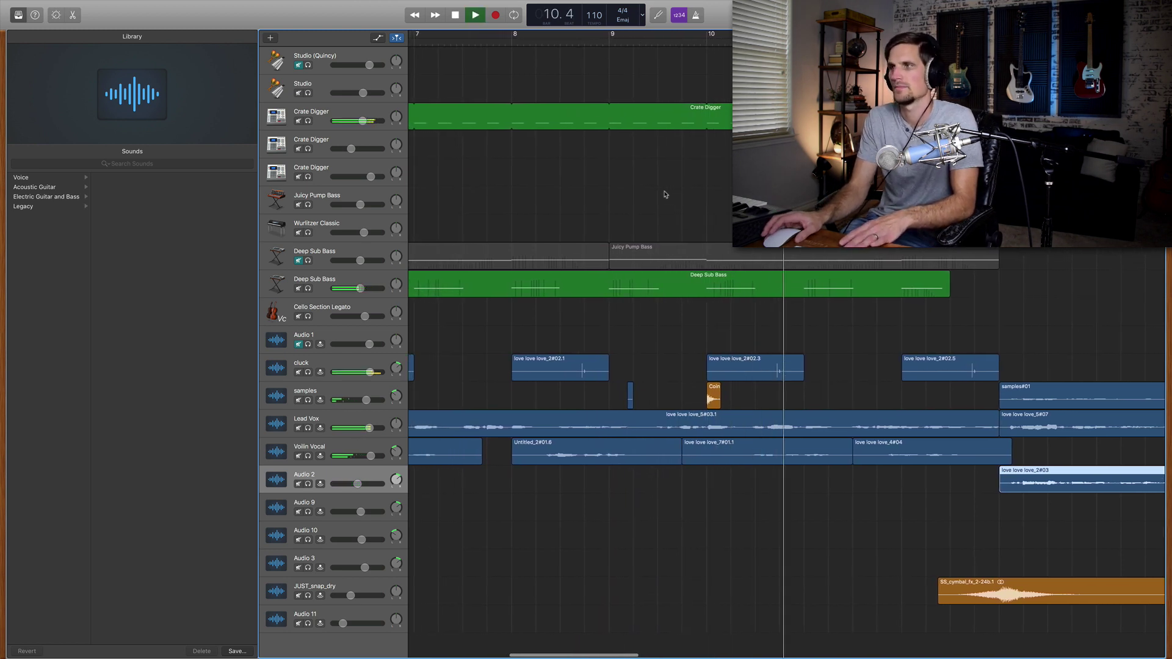
scroll(666, 194, right, 2)
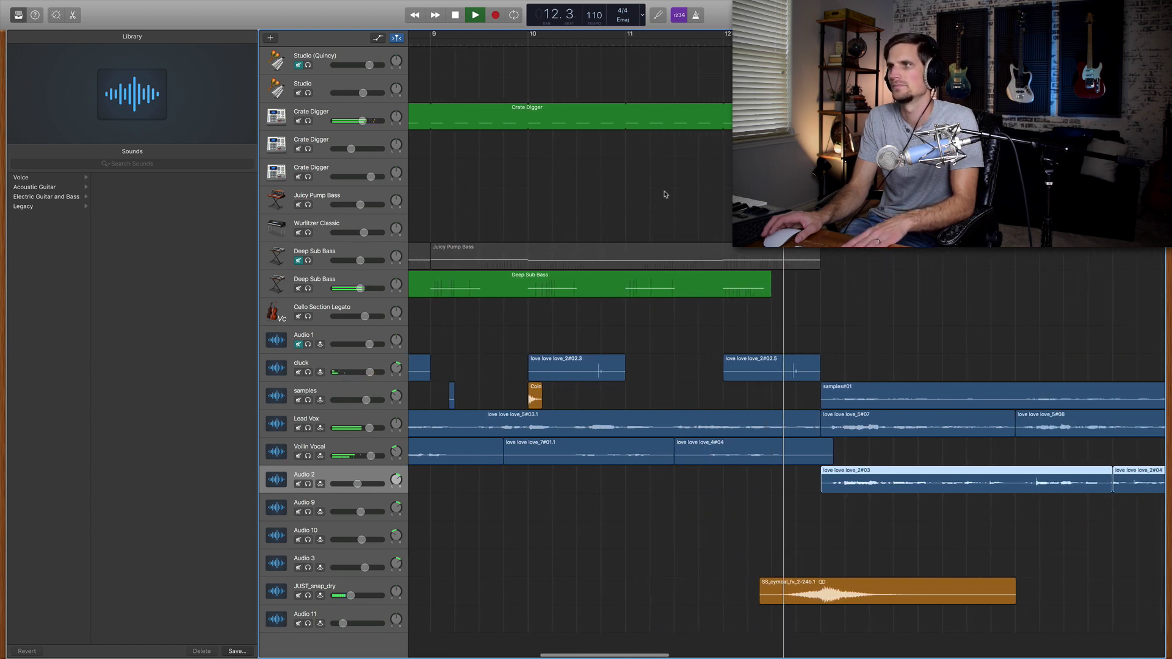
key(space)
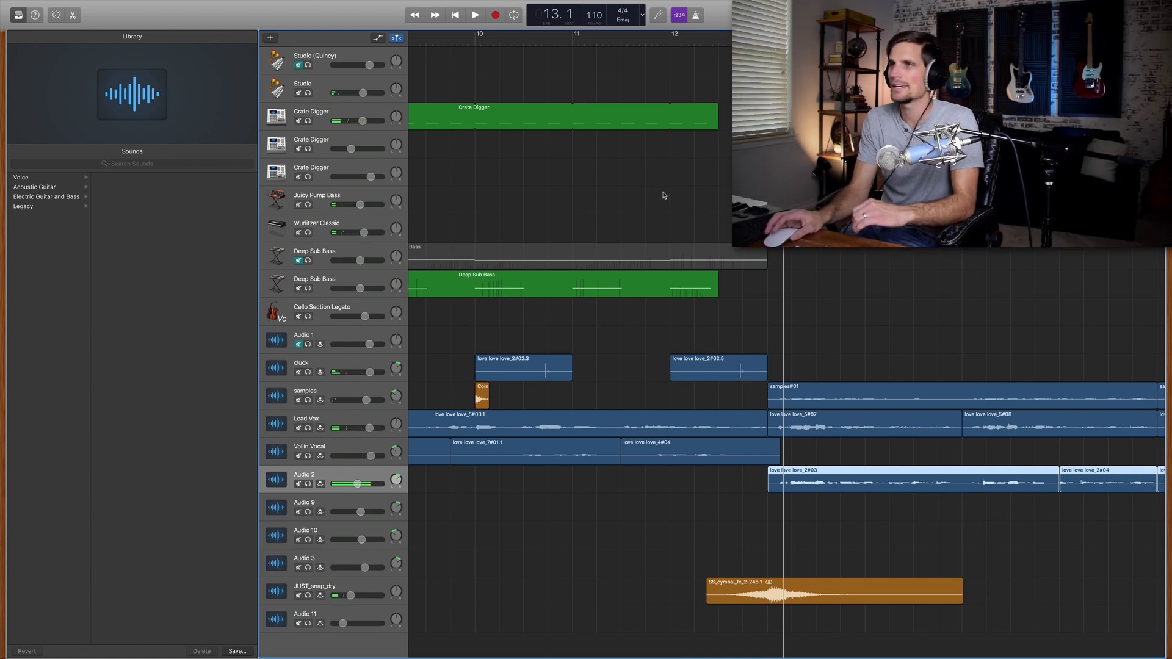
scroll(664, 195, left, 6)
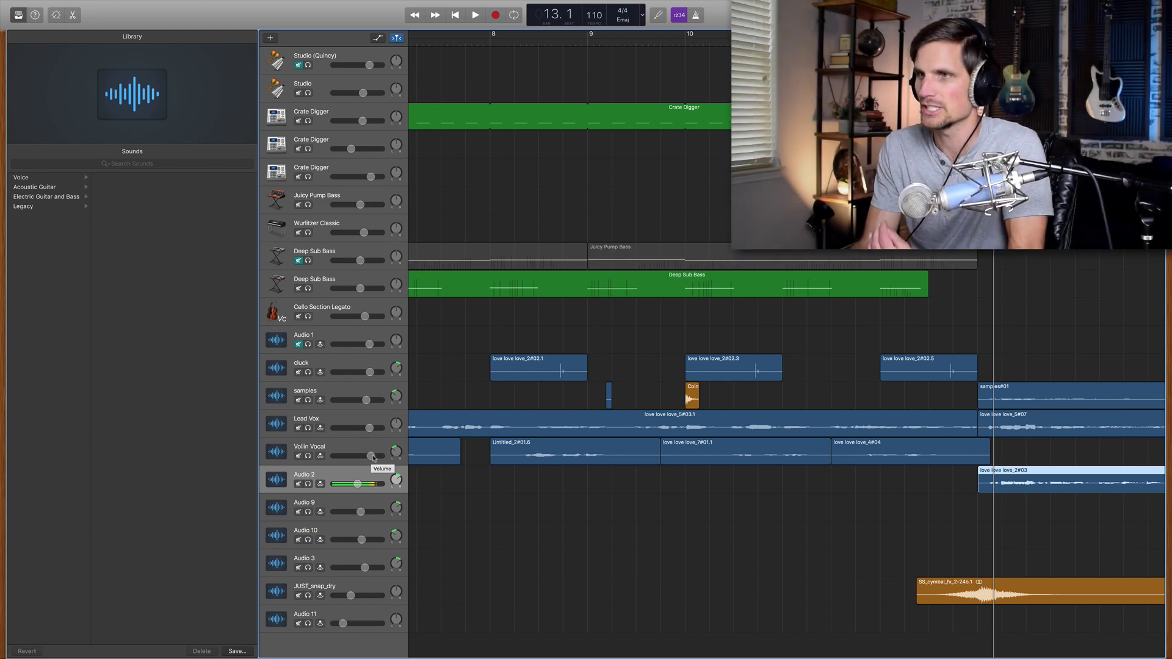
scroll(464, 426, right, 2)
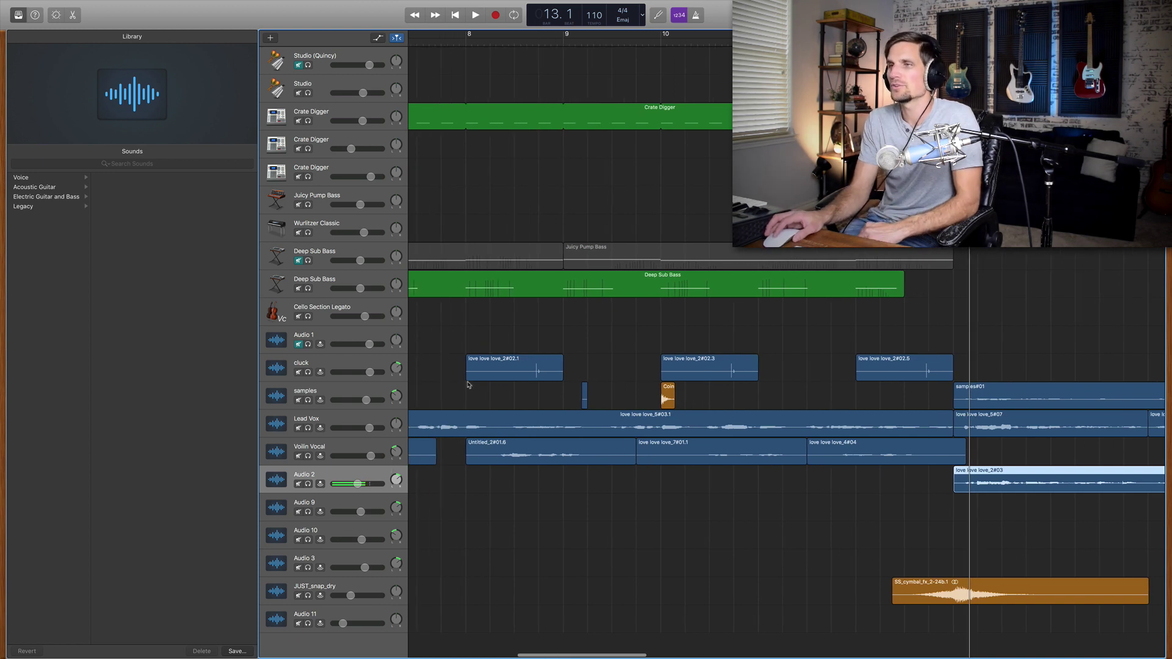
- Select the Voilin Vocal track and show its Smart Controls with Compressor, EQ and Sends
click(361, 446)
key(b)
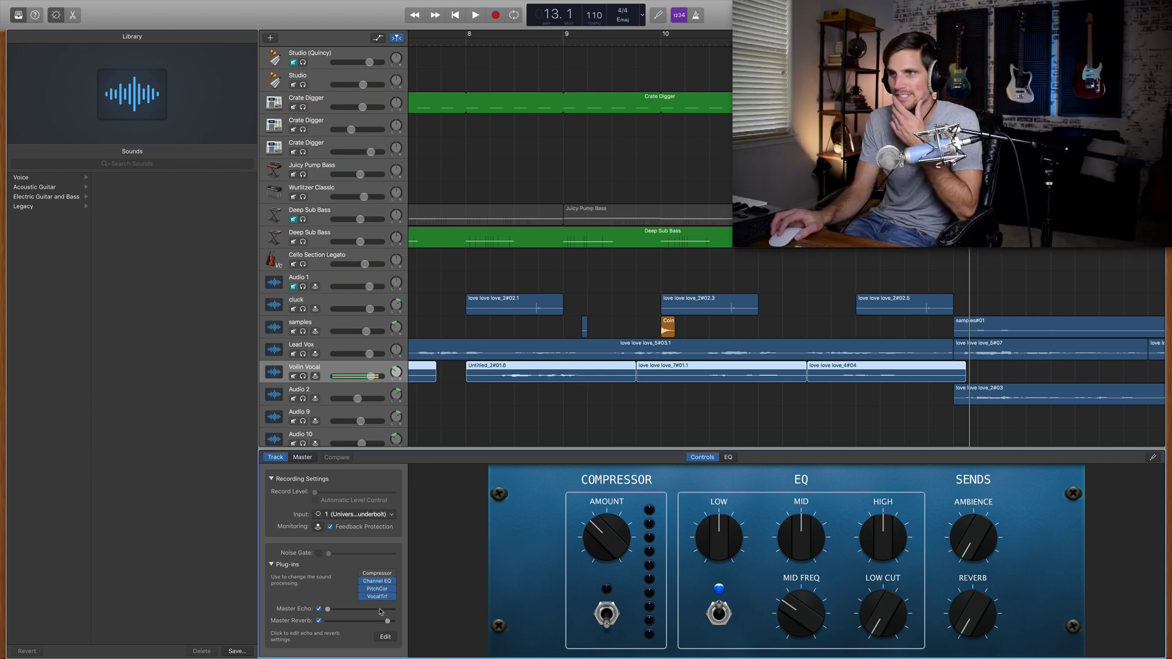
- Pull the Voilin Vocal Channel EQ low-pass point left to cut the highs, then close the EQ
click(377, 583)
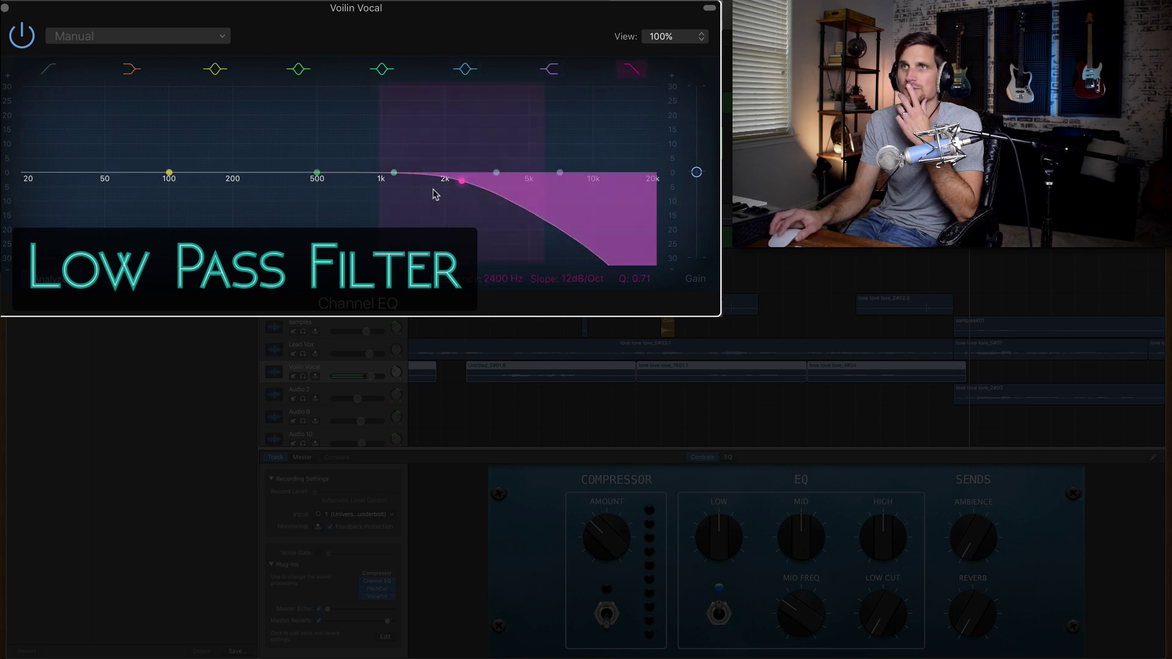
mouse_move(542, 209)
mouse_down()
mouse_move(490, 209)
mouse_move(537, 210)
mouse_up()
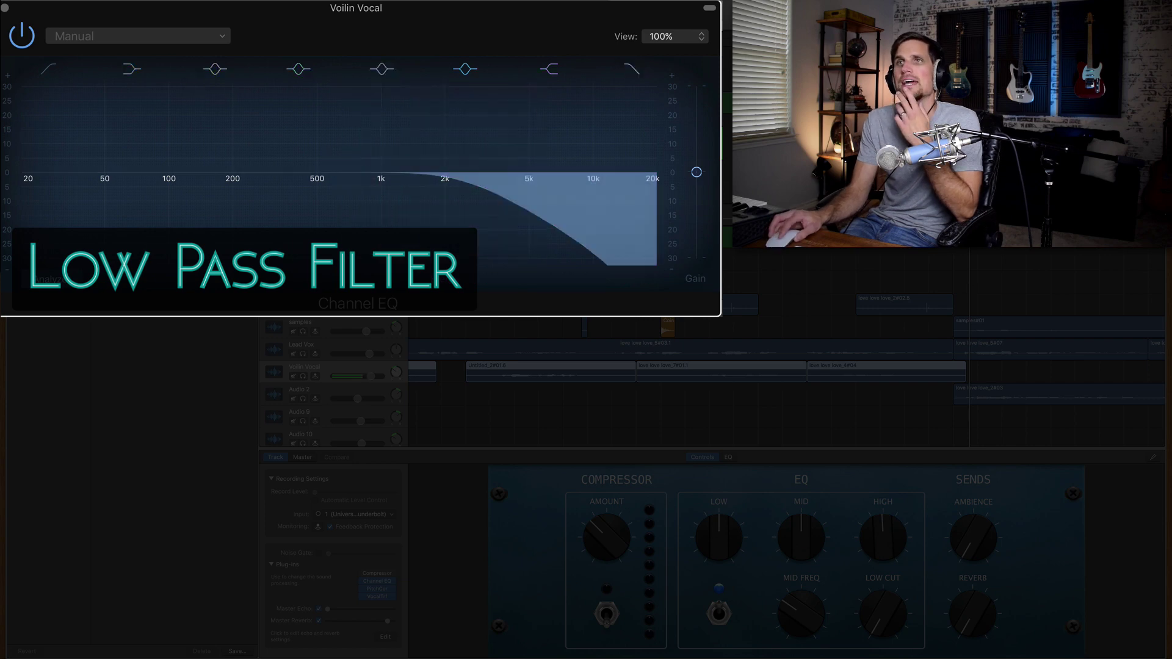
click(4, 8)
mouse_move(384, 594)
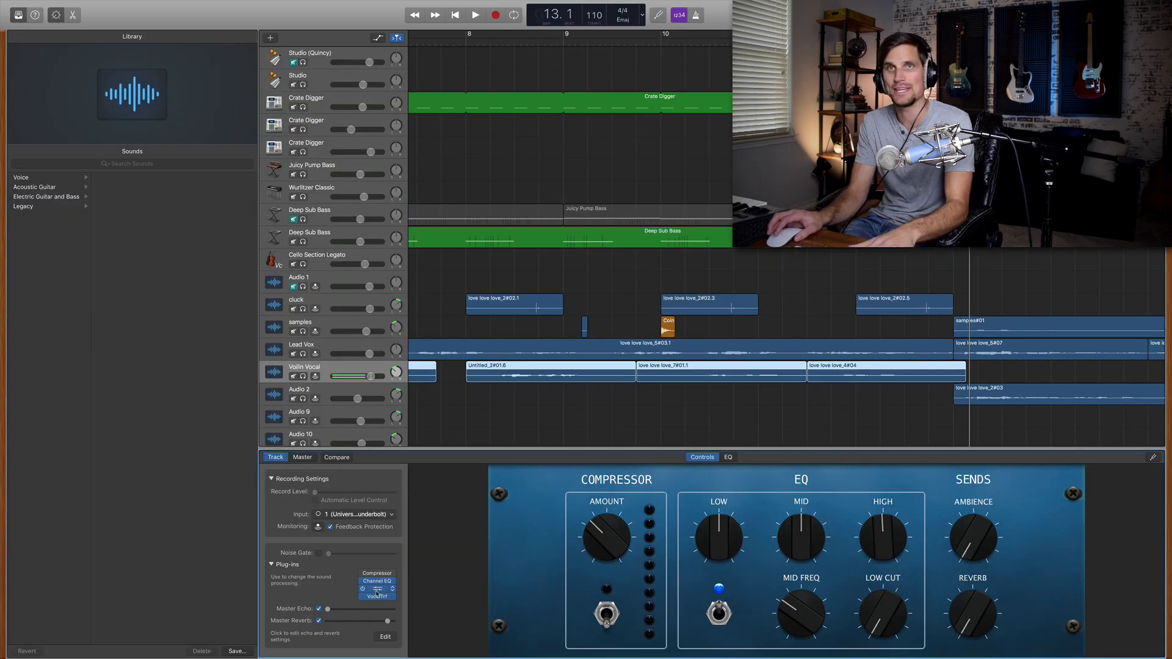
key(e)
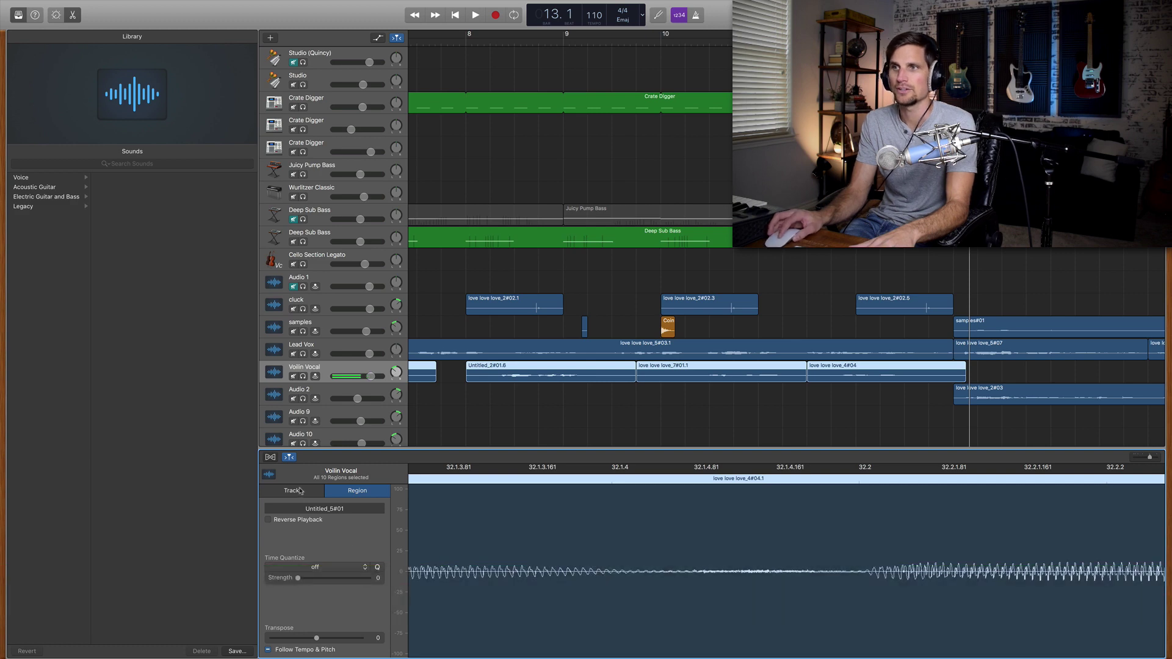
click(293, 491)
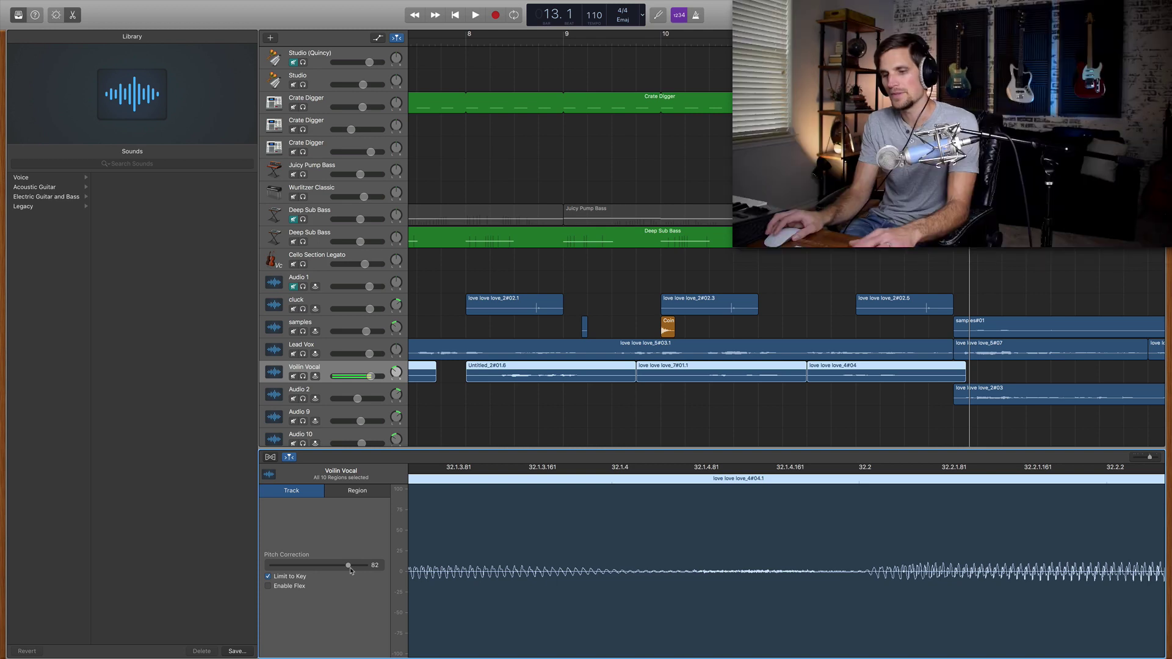
key(b)
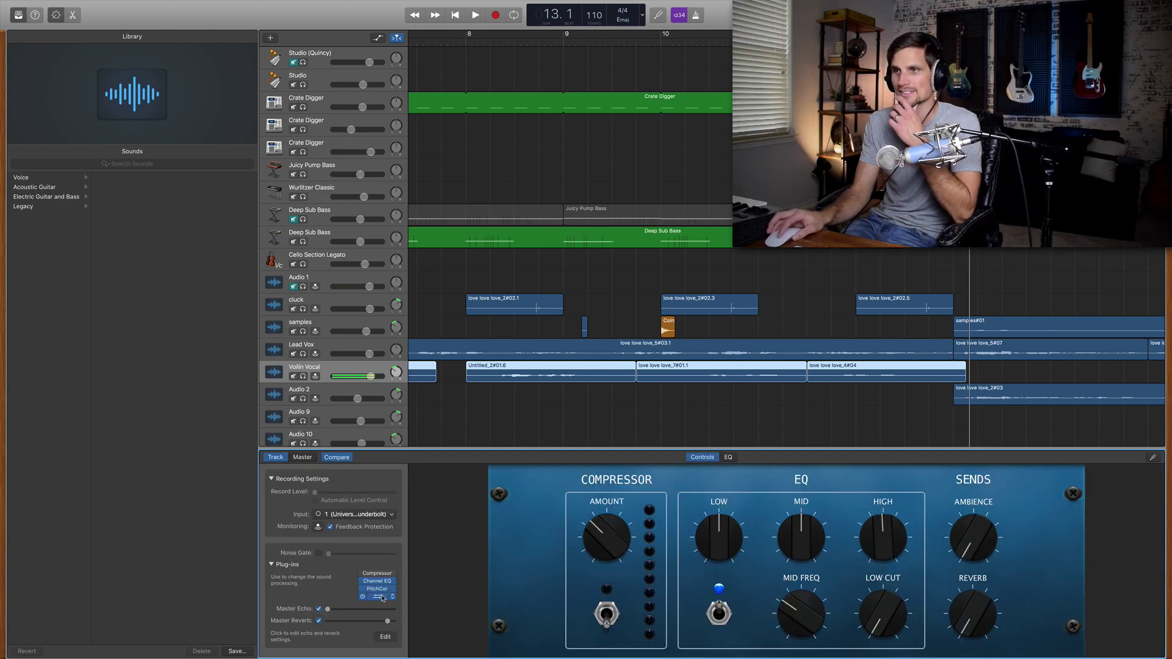
- Lower the Voilin Vocal's Master Reverb slightly and bring up VocalTrf showing pitch +24
mouse_move(388, 623)
mouse_down()
mouse_move(346, 623)
mouse_move(384, 623)
mouse_up()
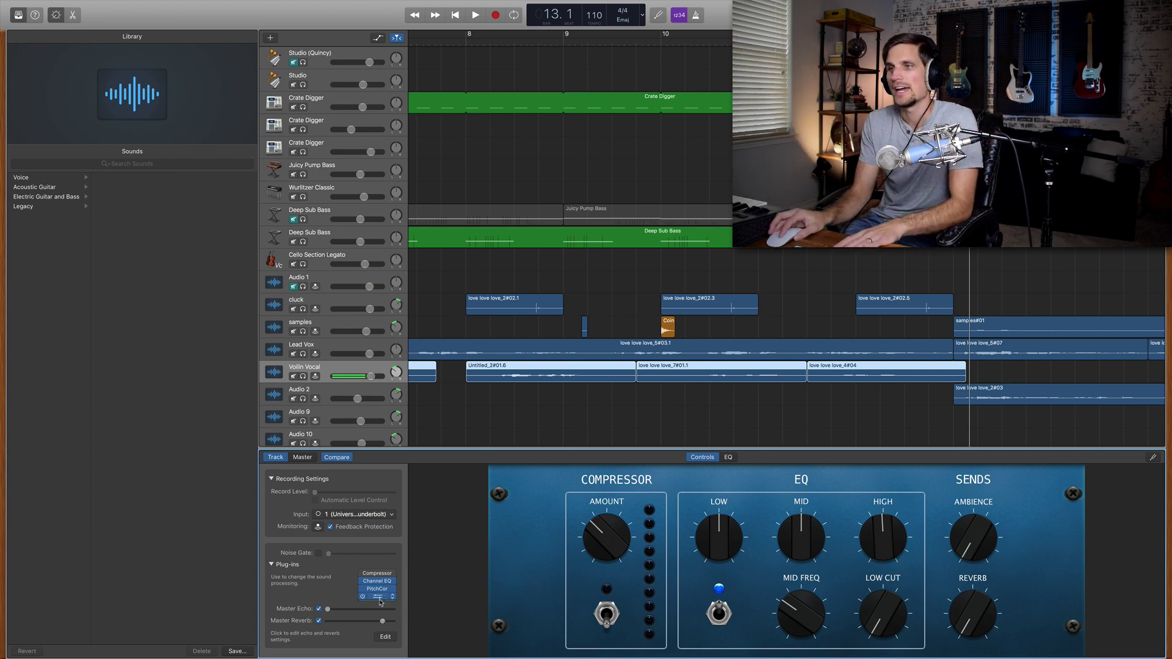
click(379, 597)
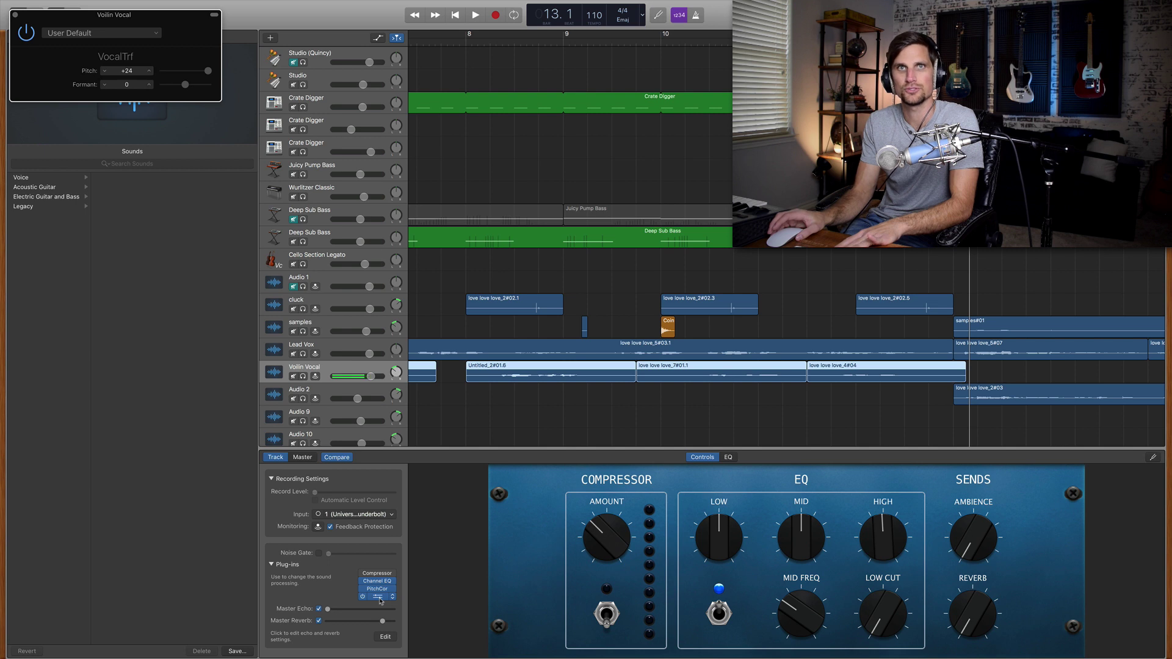
click(15, 15)
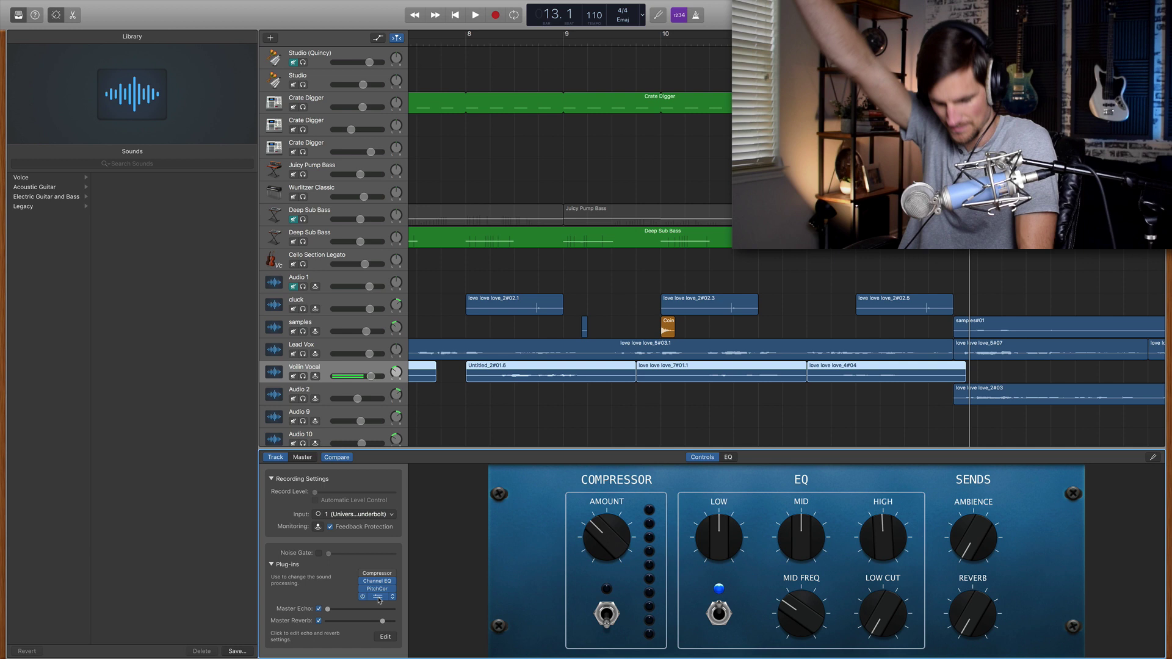
click(379, 600)
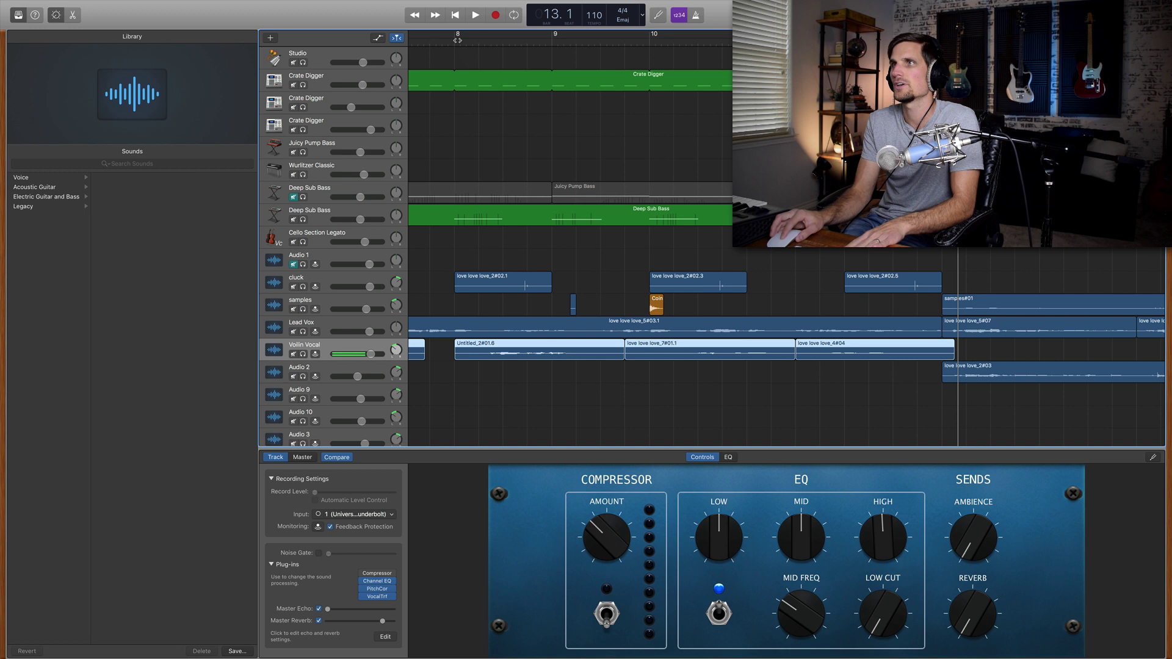
- Play from bar 8, then solo Violin Vocal and replay from near bar 10 to hear it alone
click(455, 41)
key(space)
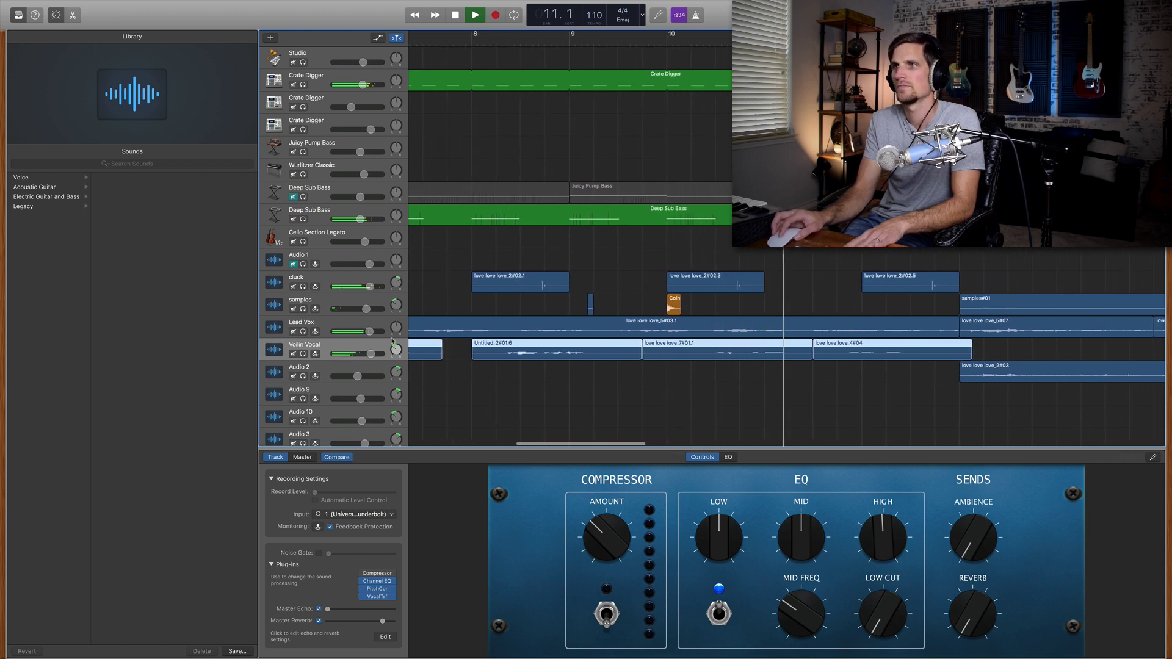
key(s)
key(space)
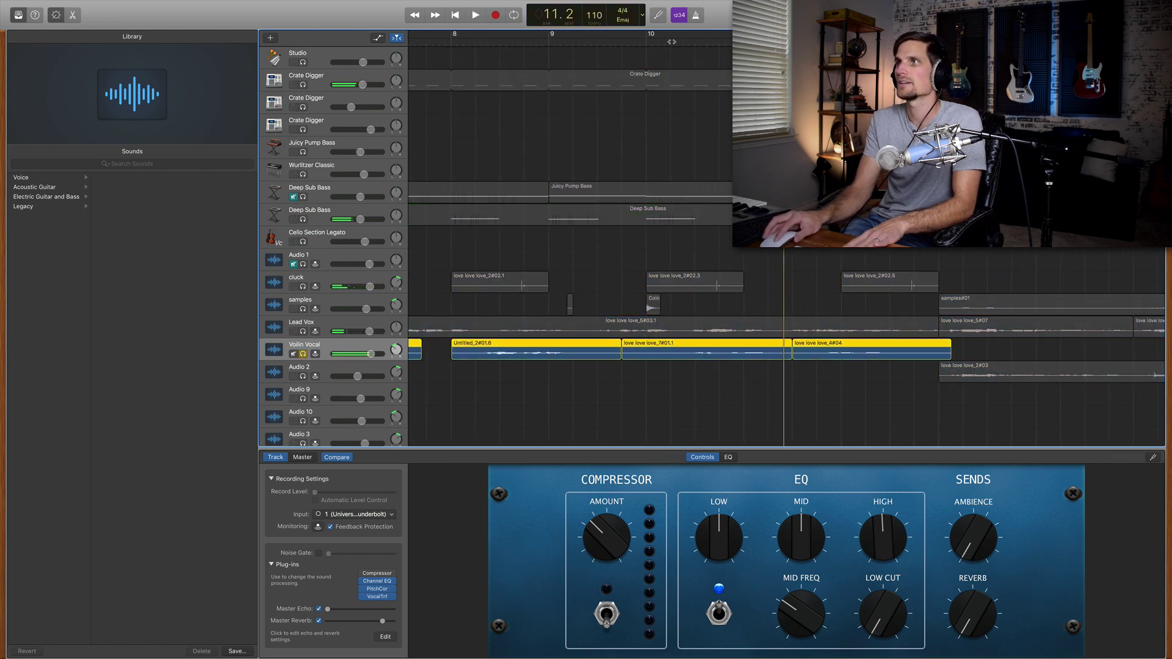
scroll(671, 42, left, 1)
click(672, 42)
key(space)
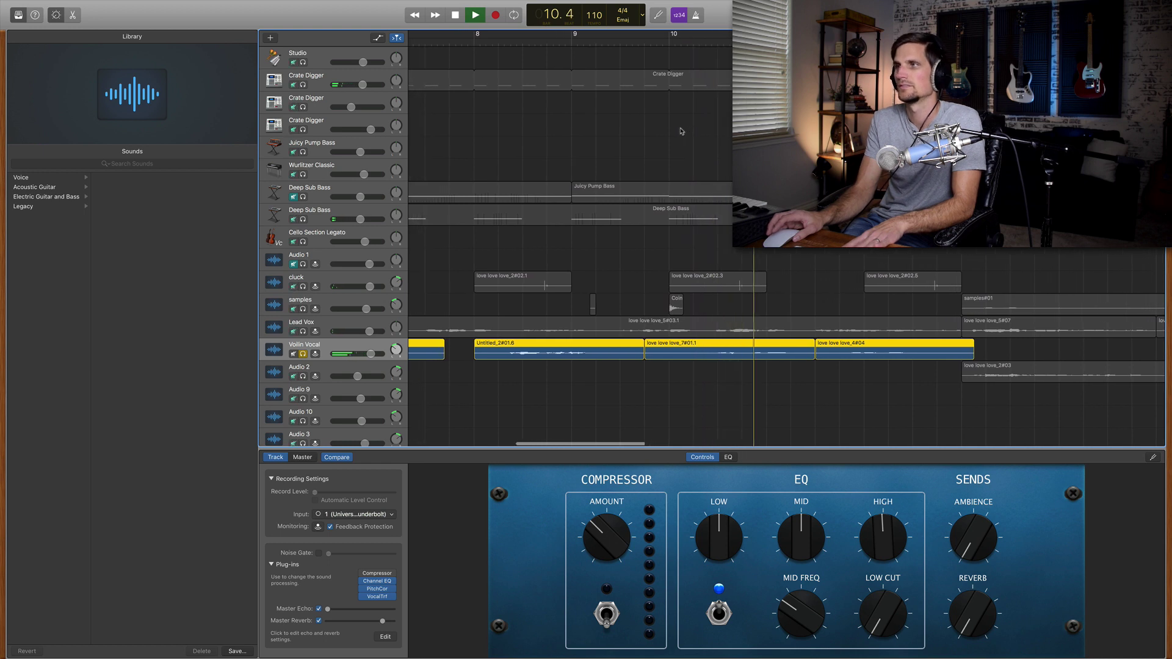
- Stop playback at bar 11.2 and take the Violin Vocal track out of solo
key(space)
key(s)
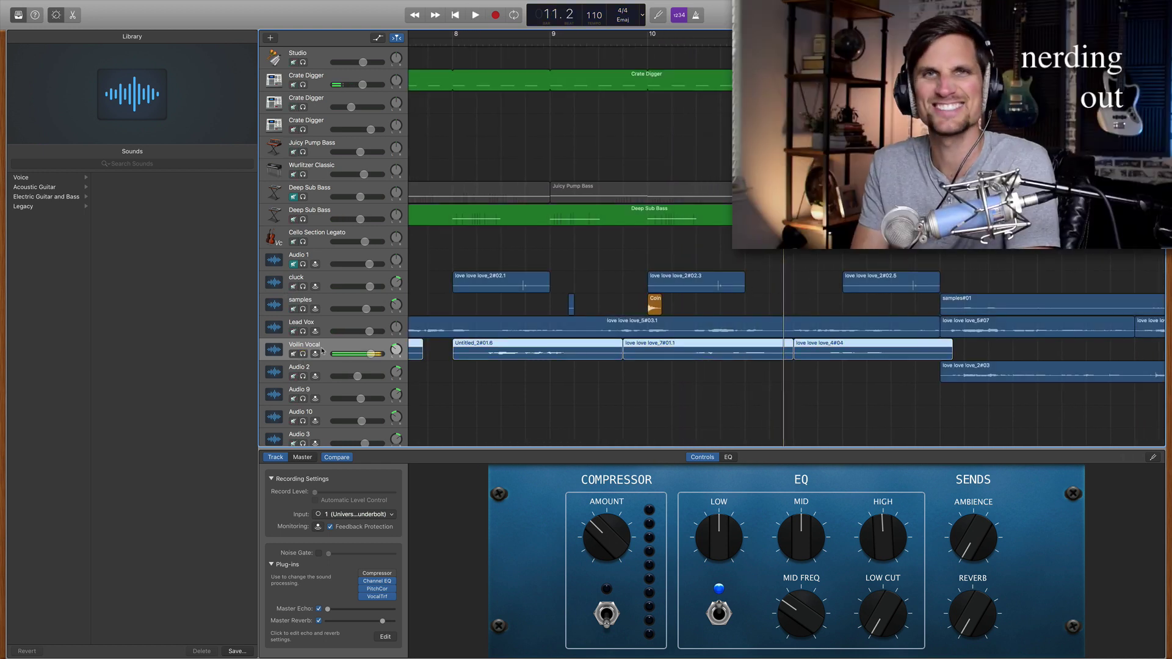
scroll(670, 213, left, 1)
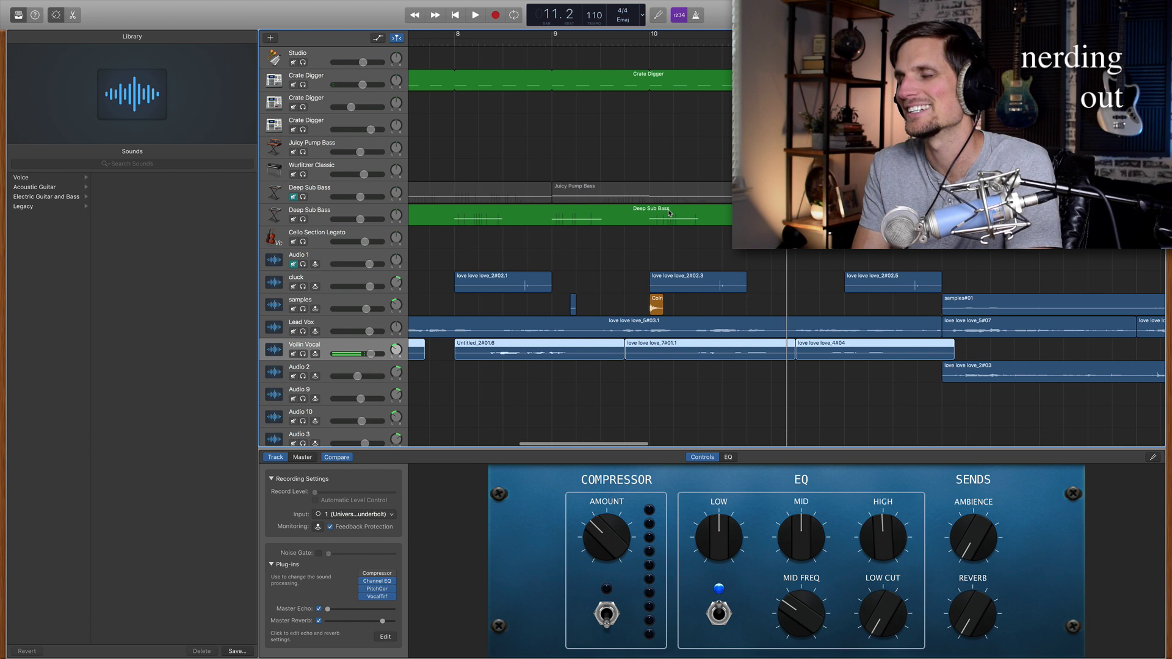
scroll(664, 342, down, 1)
scroll(664, 341, left, 1)
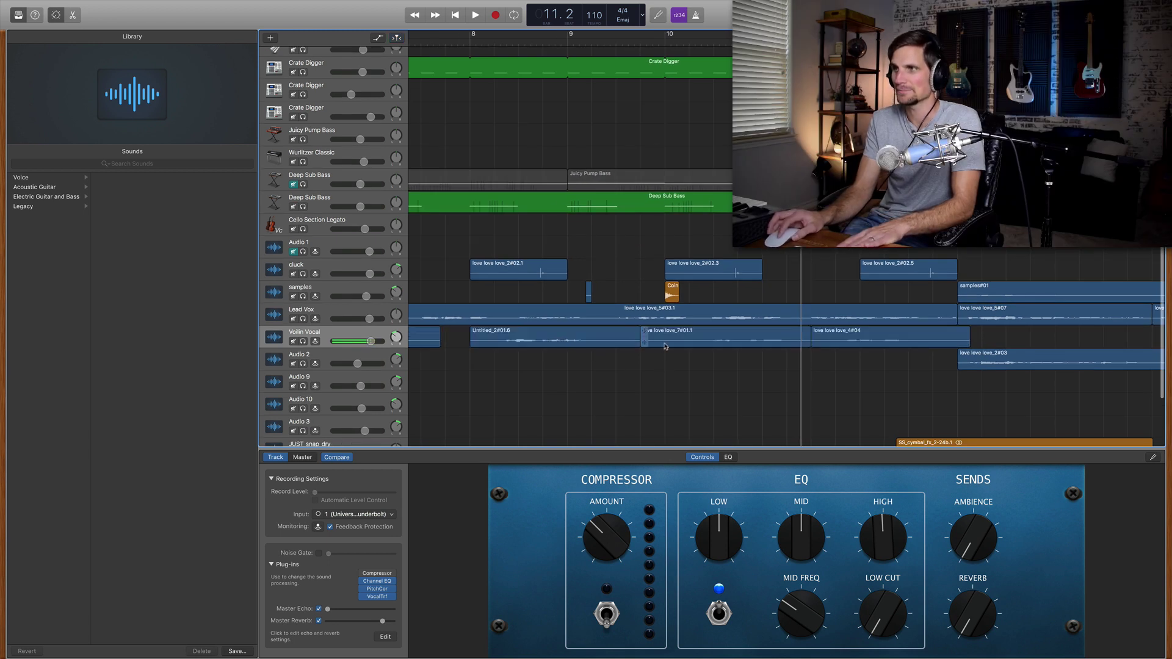
drag(667, 341, 666, 376)
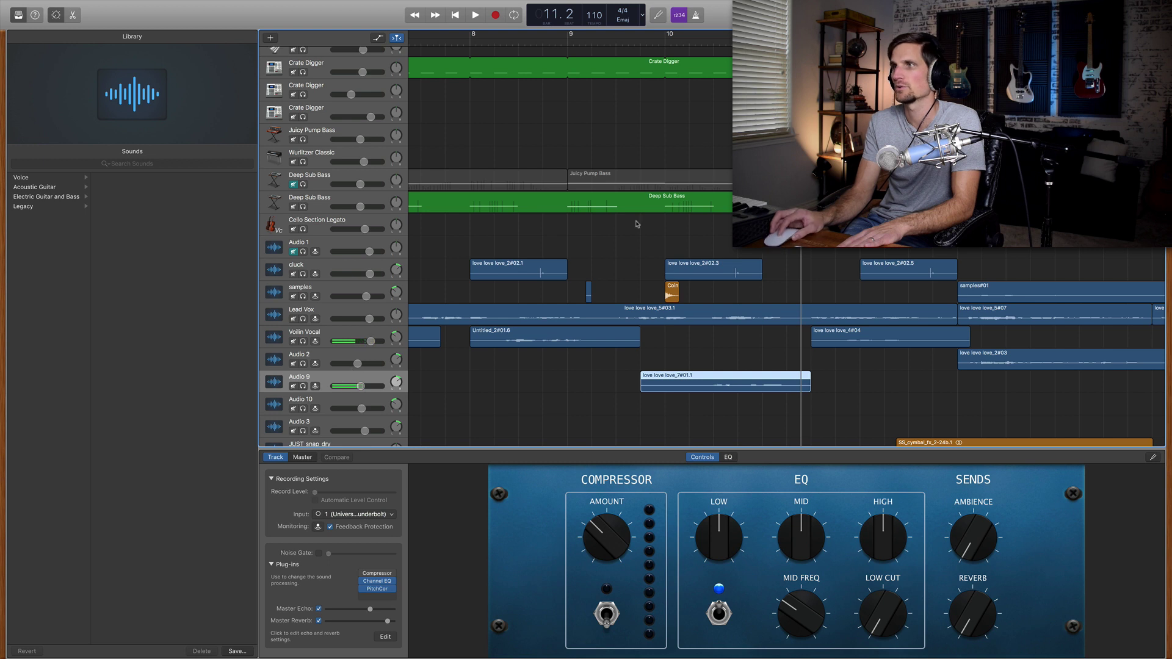
key(s)
key(space)
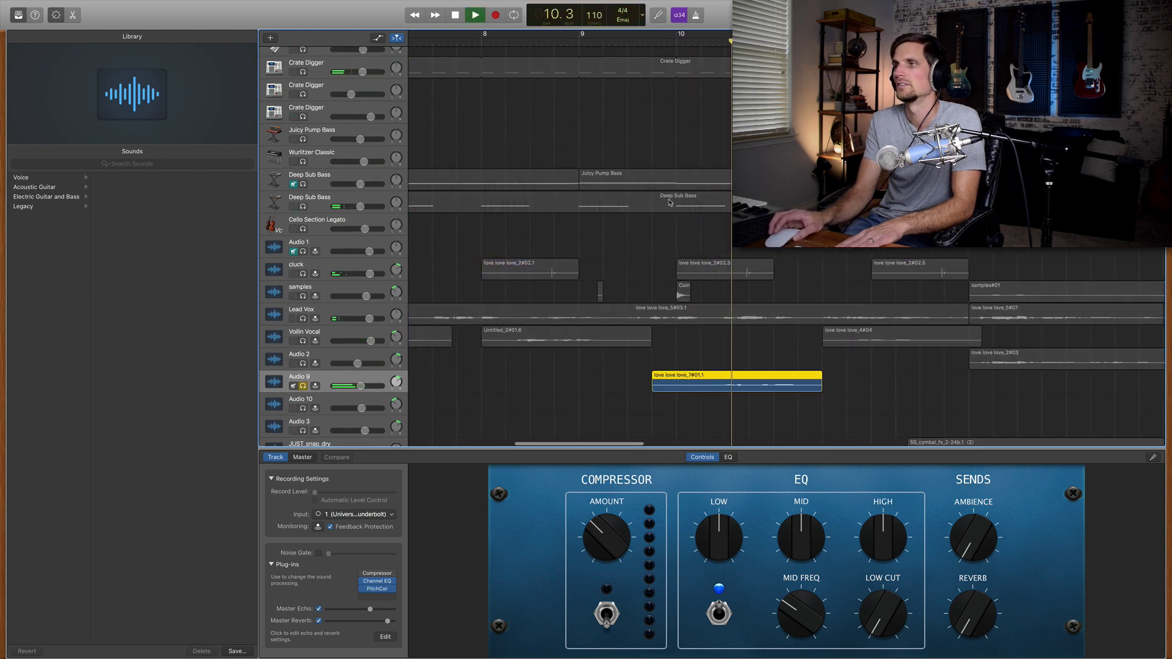
key(space)
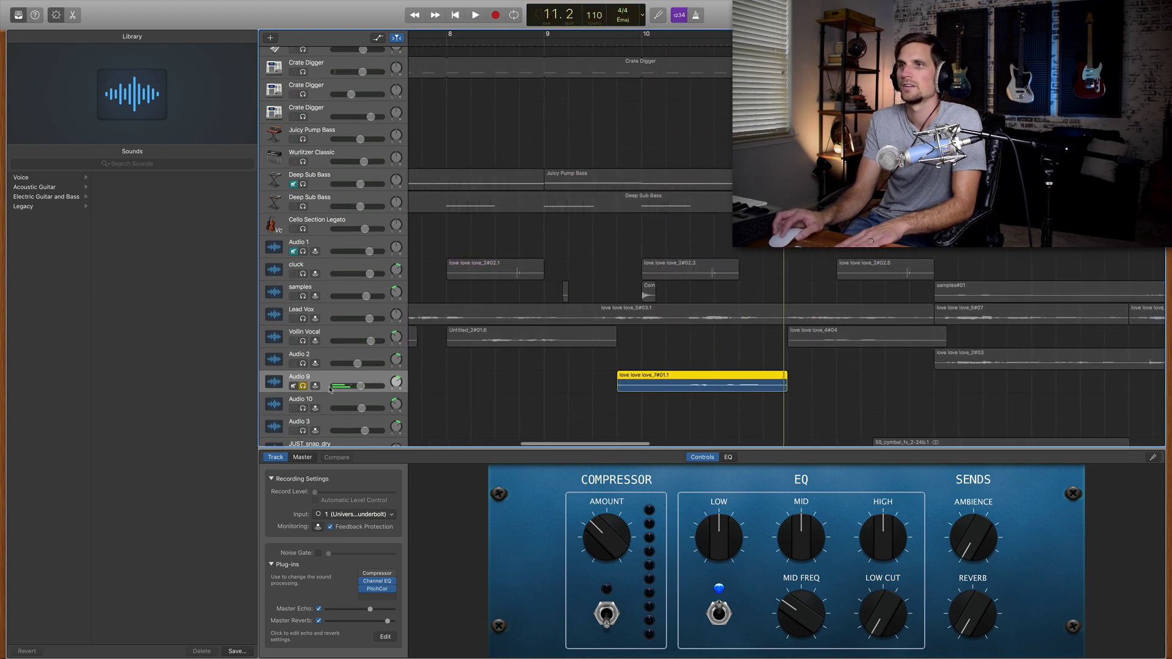
key(s)
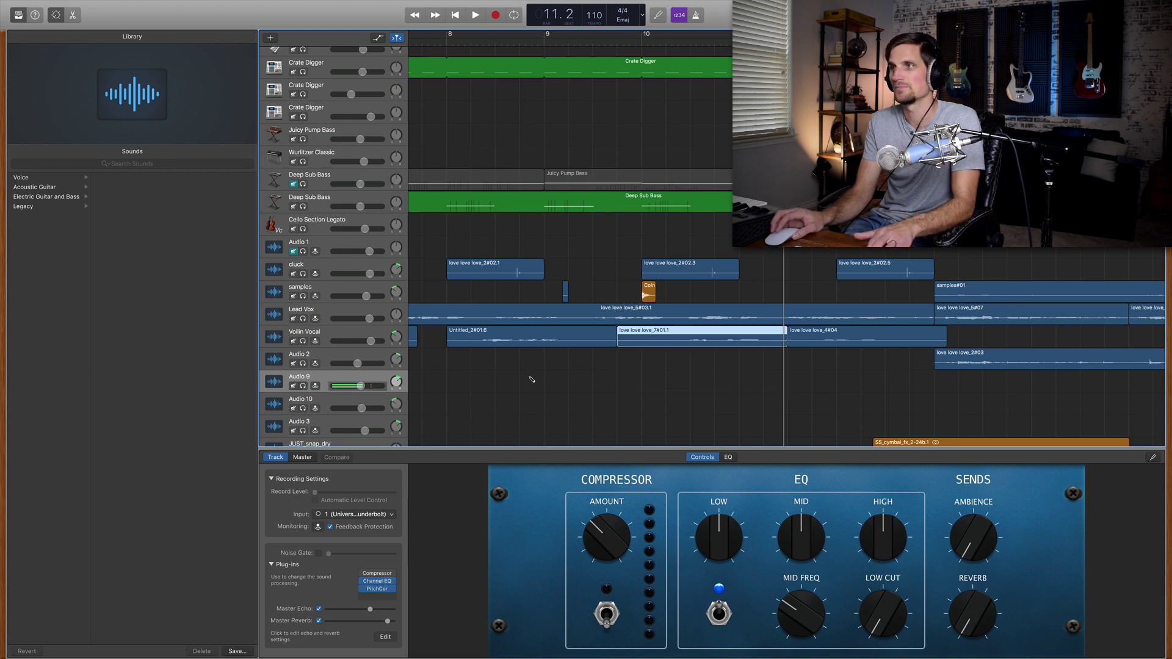
key(super+z)
key(space)
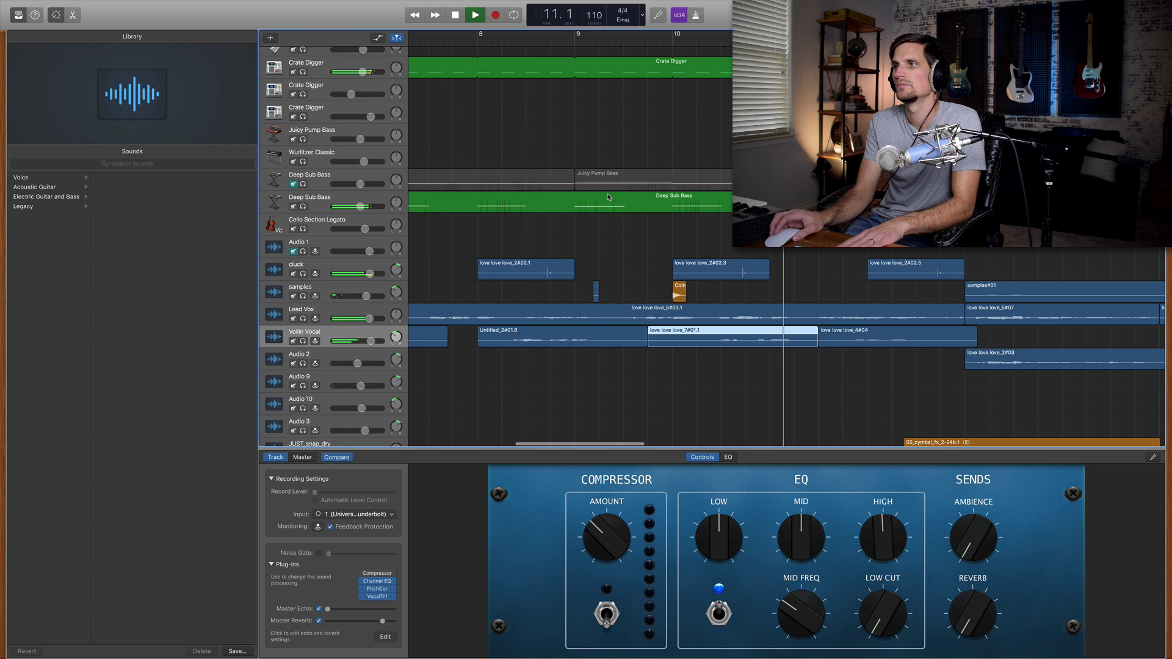
key(space)
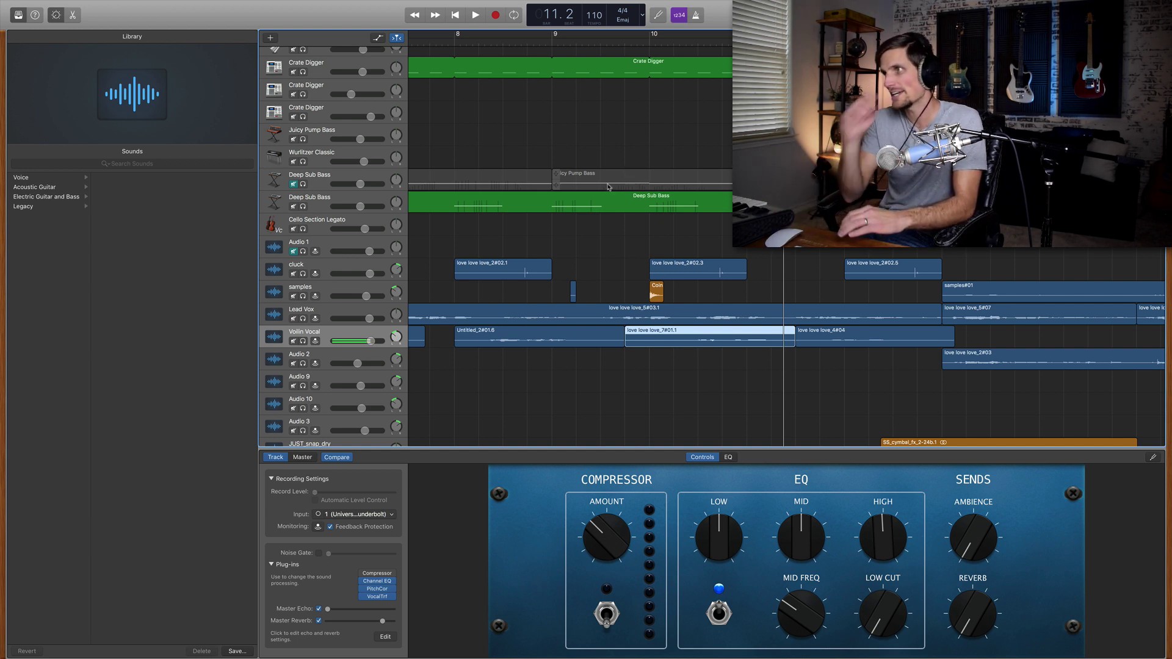
- Play the song from bar 13 and stop, returning to bar 13
scroll(608, 187, right, 10)
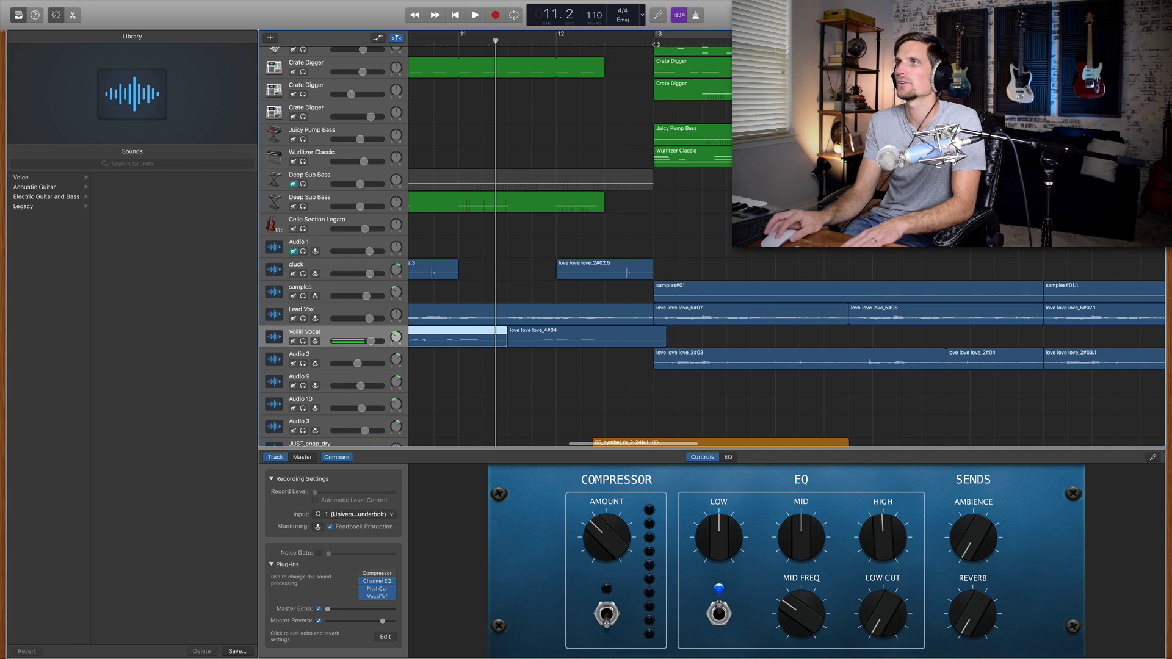
click(656, 44)
scroll(648, 198, right, 3)
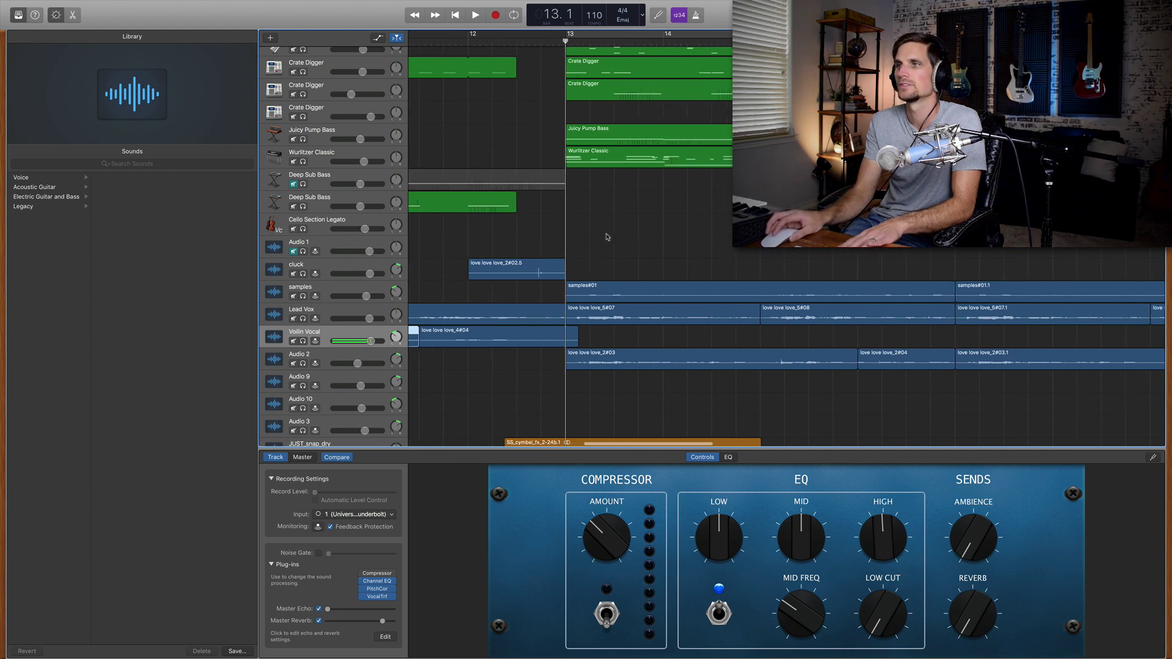
key(space)
scroll(439, 287, left, 1)
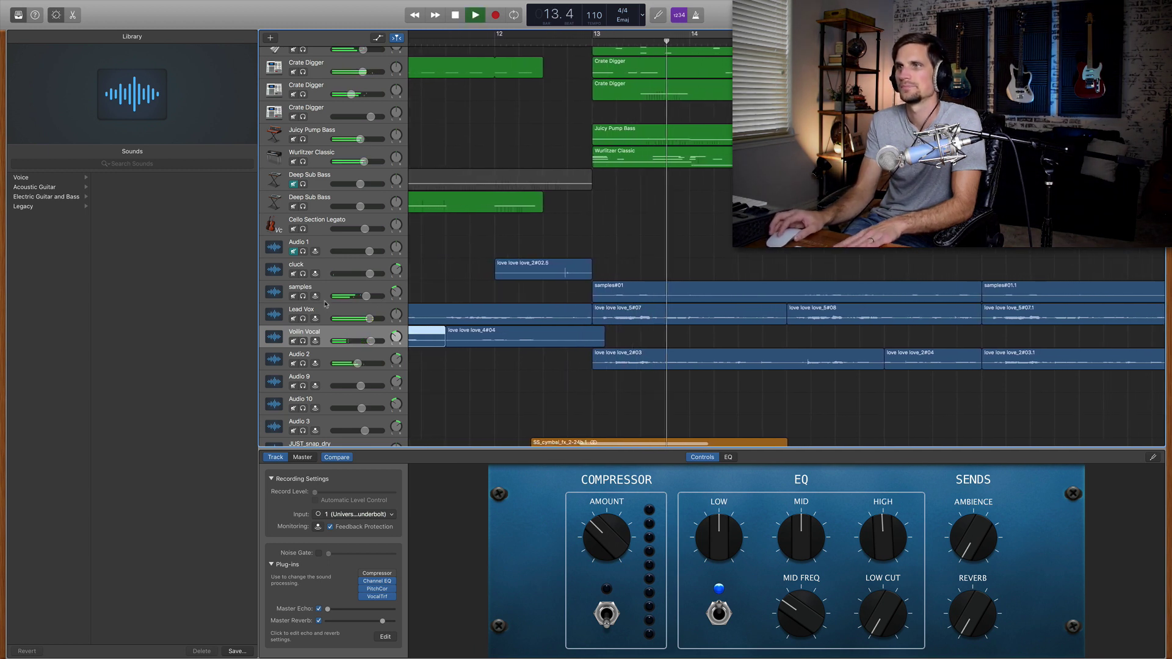
scroll(484, 290, left, 1)
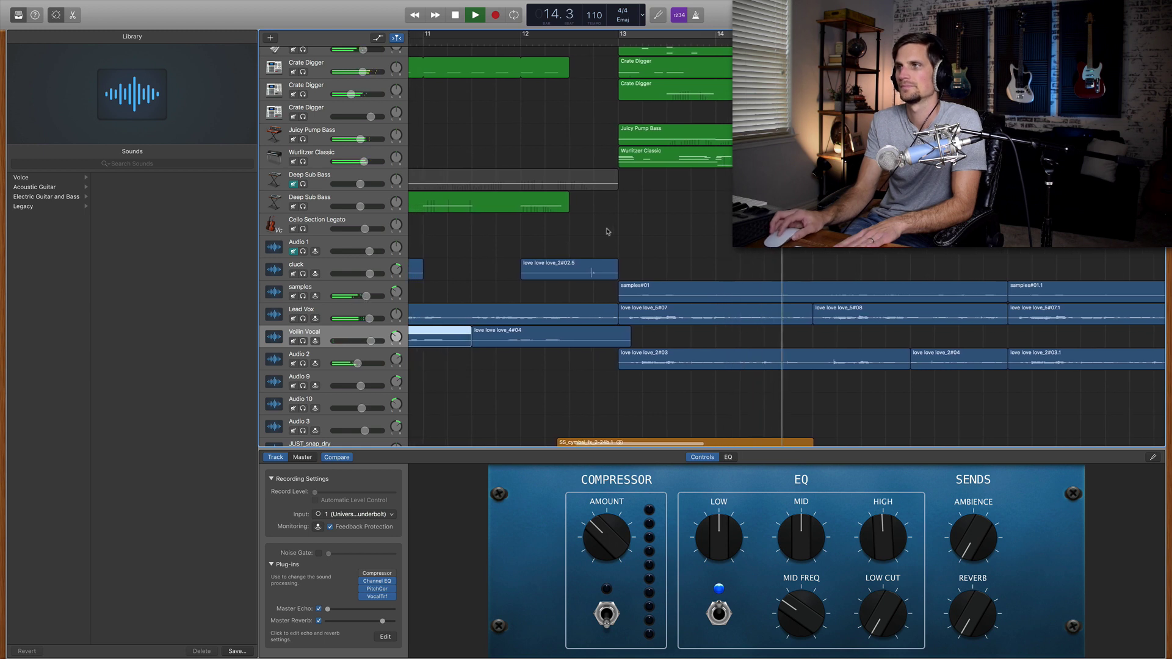
scroll(608, 232, right, 1)
key(space)
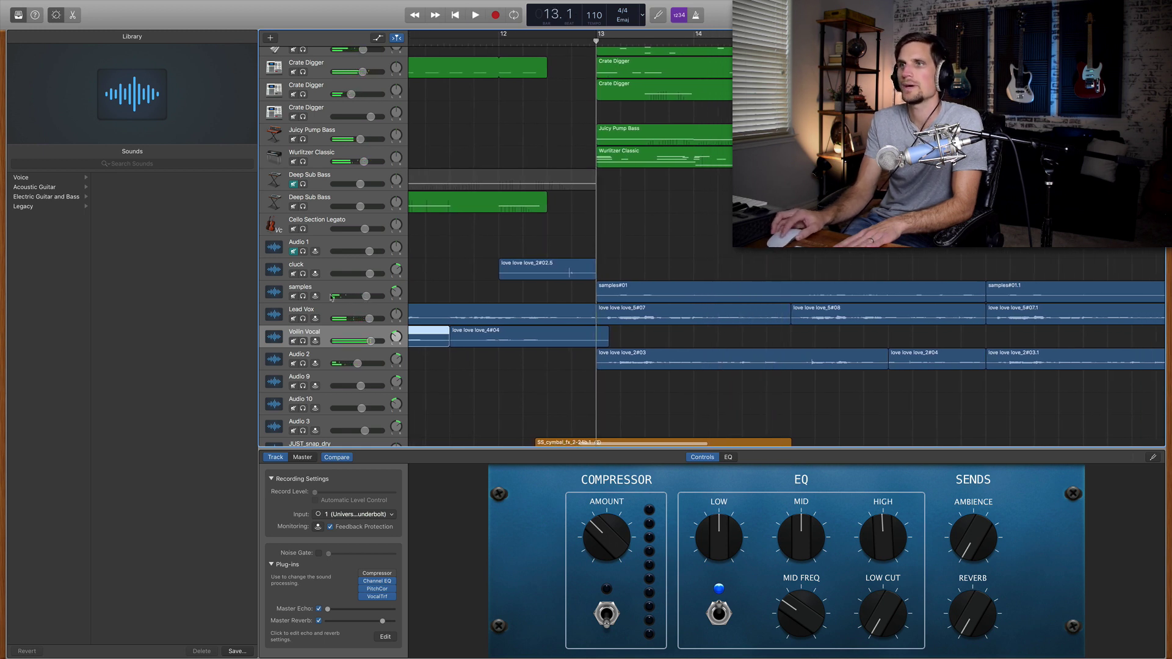
- Hear the samples track soloed, then un-solo it and replay from bar 13
click(303, 296)
key(space)
scroll(303, 297, left, 1)
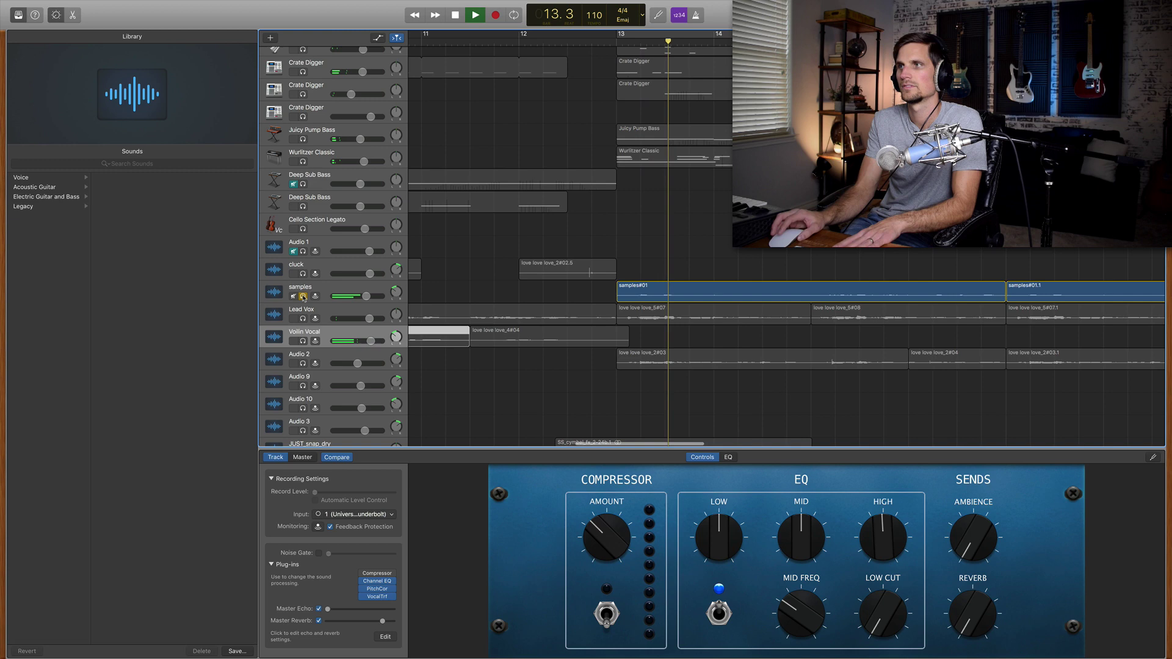
scroll(303, 298, left, 1)
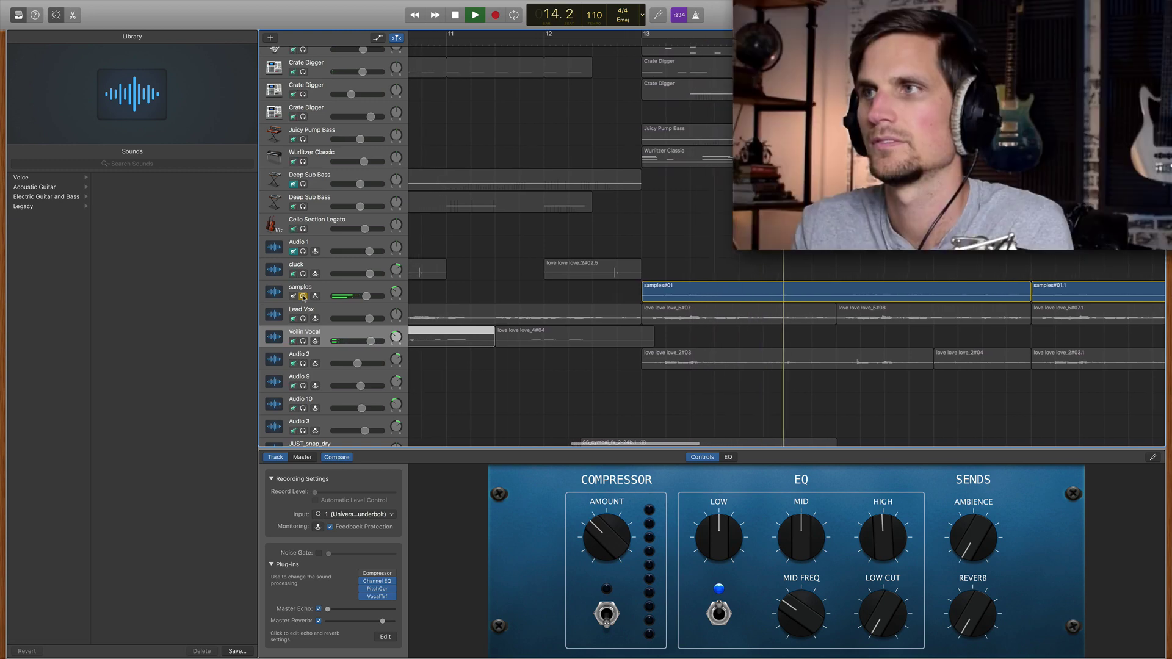
click(303, 297)
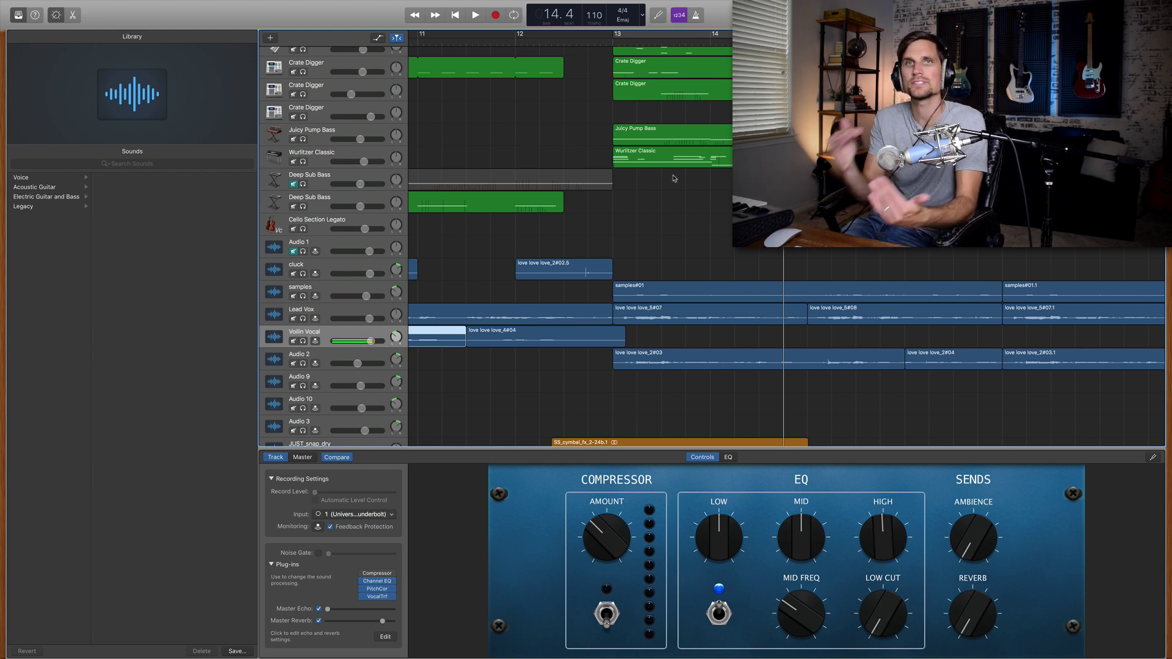
key(space)
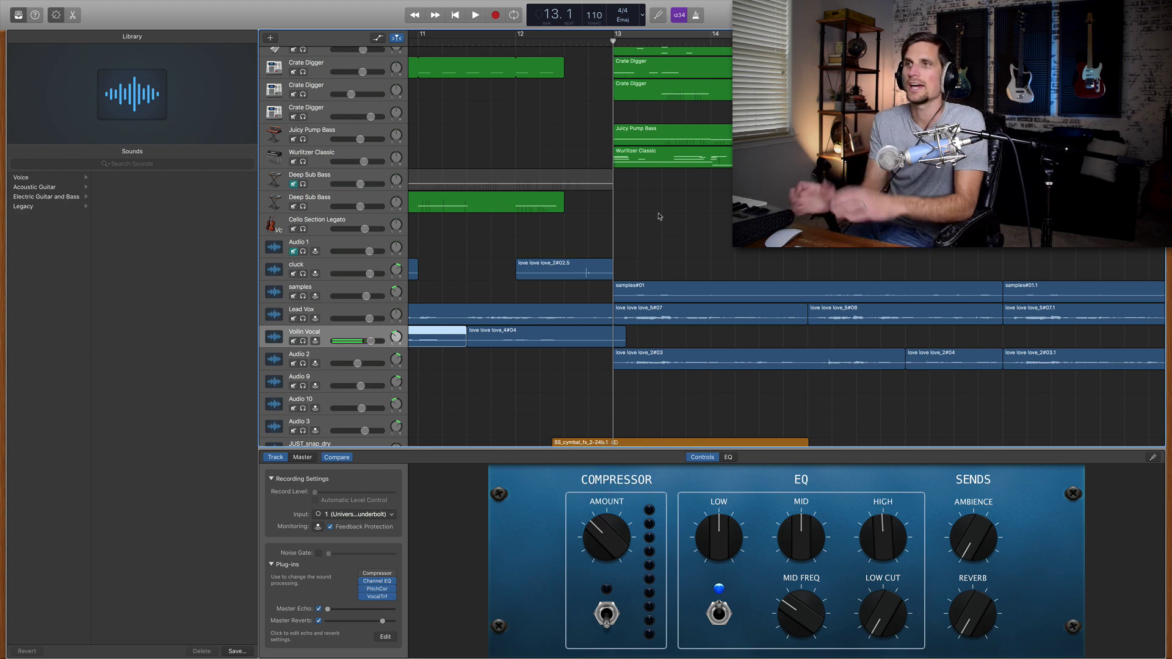
key(space)
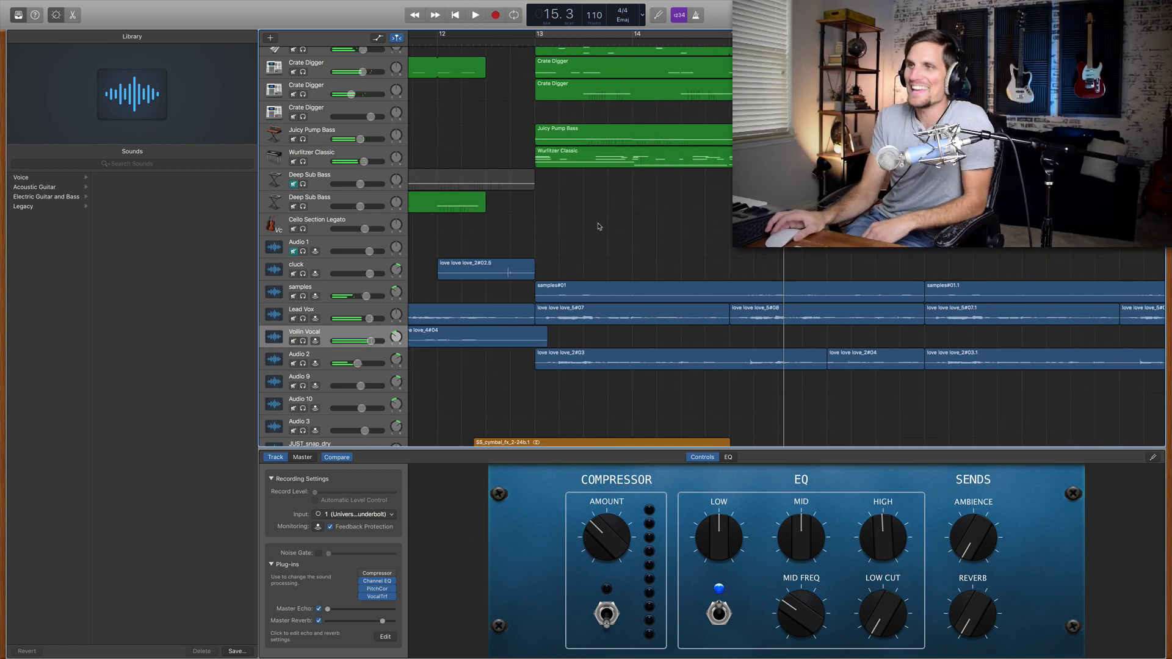
scroll(598, 227, left, 5)
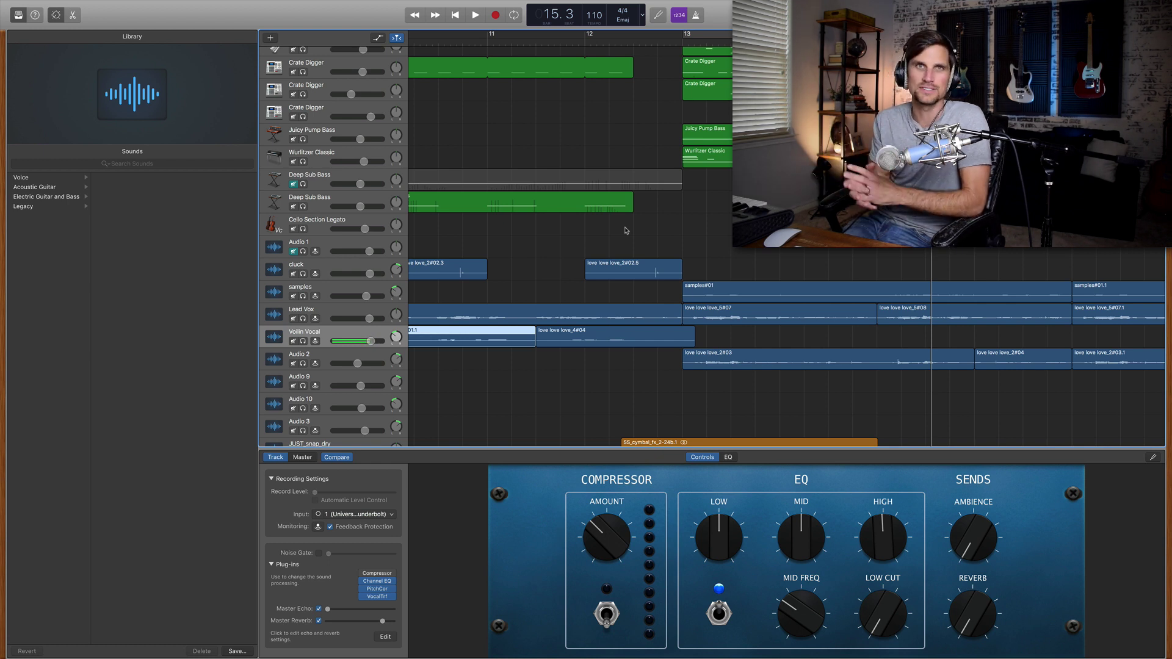
- Scroll the arrangement view left
scroll(635, 234, left, 5)
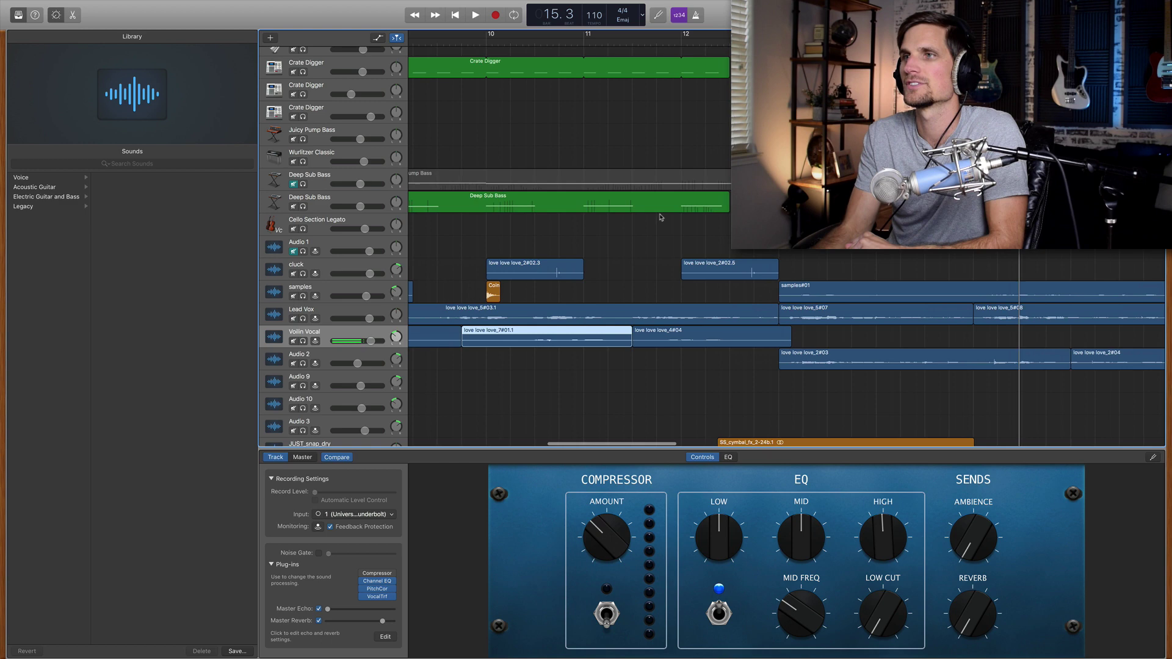